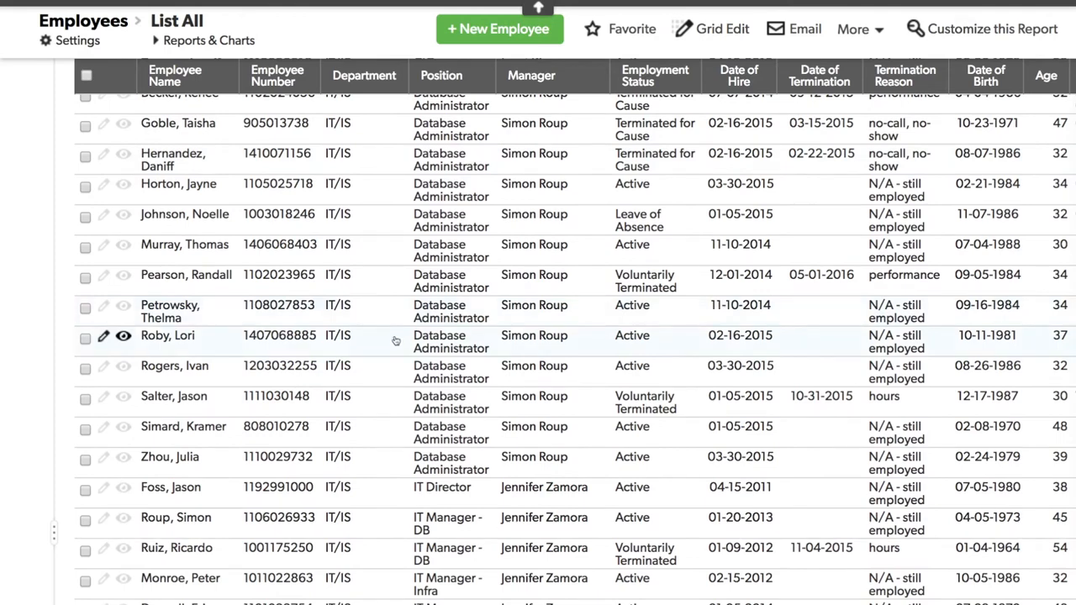
Open the List All report for customization and color-code its rows by the Department choices.
{"action": "left_click", "coordinate": [969, 32]}
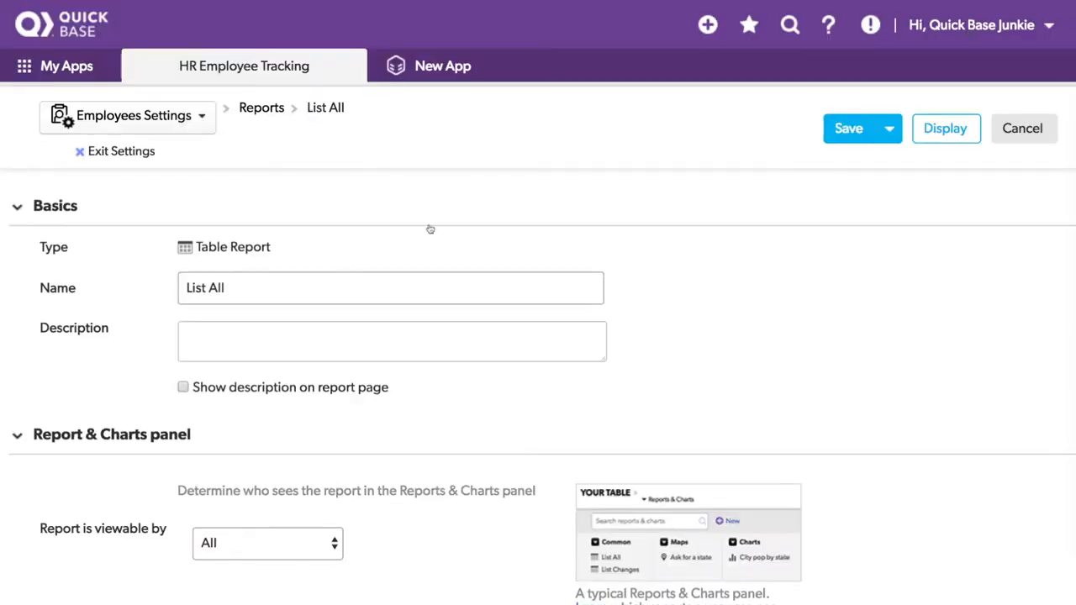
{"action": "scroll", "coordinate": [343, 277], "scroll_direction": "down", "scroll_amount": 6}
{"action": "scroll", "coordinate": [343, 278], "scroll_direction": "down", "scroll_amount": 10}
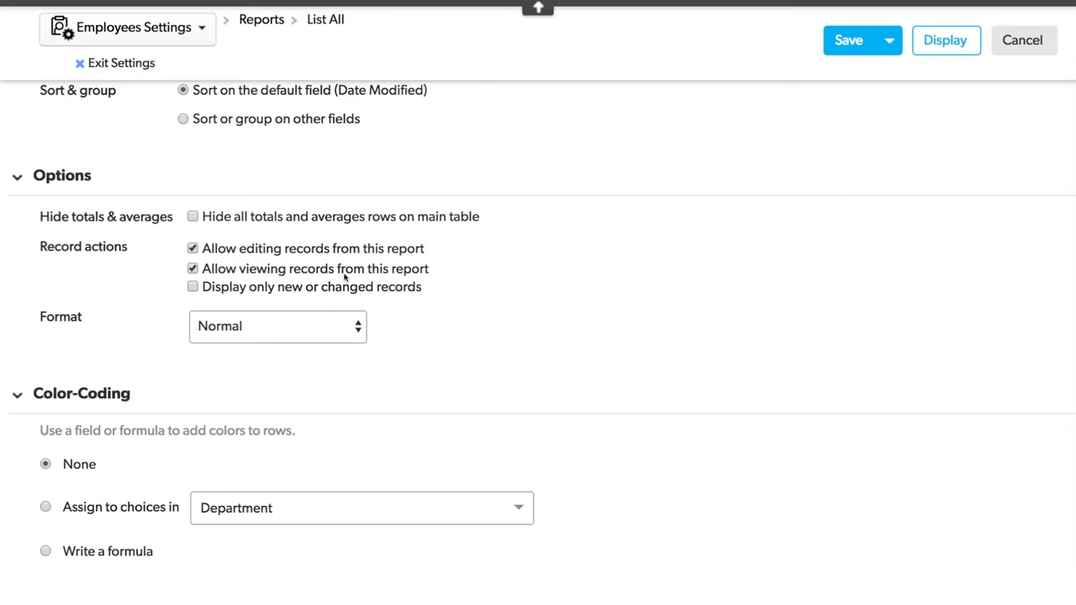
{"action": "left_click", "coordinate": [326, 513]}
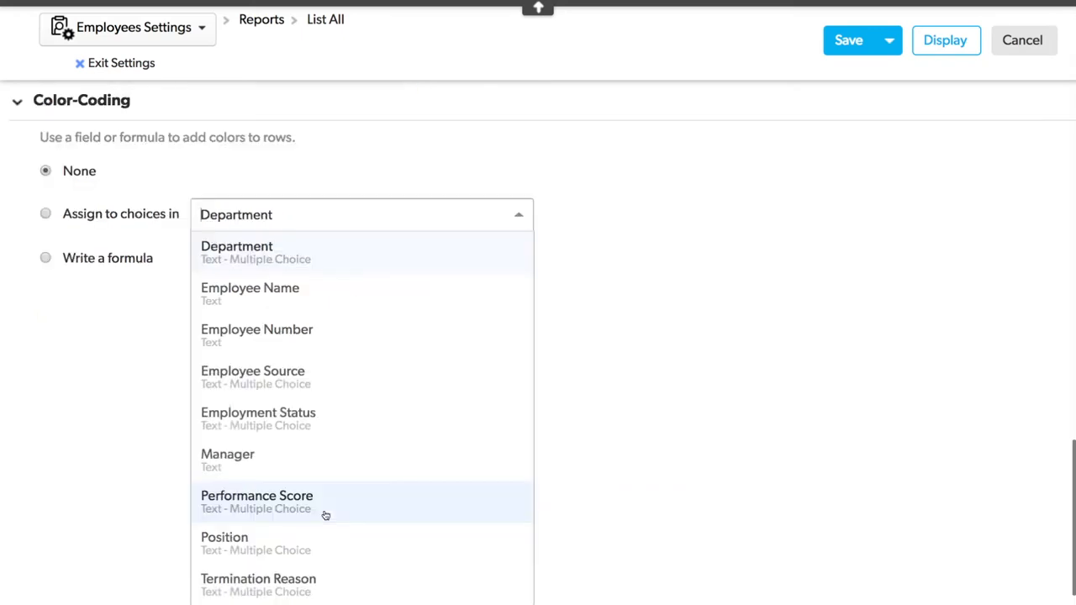
{"action": "left_click", "coordinate": [267, 252]}
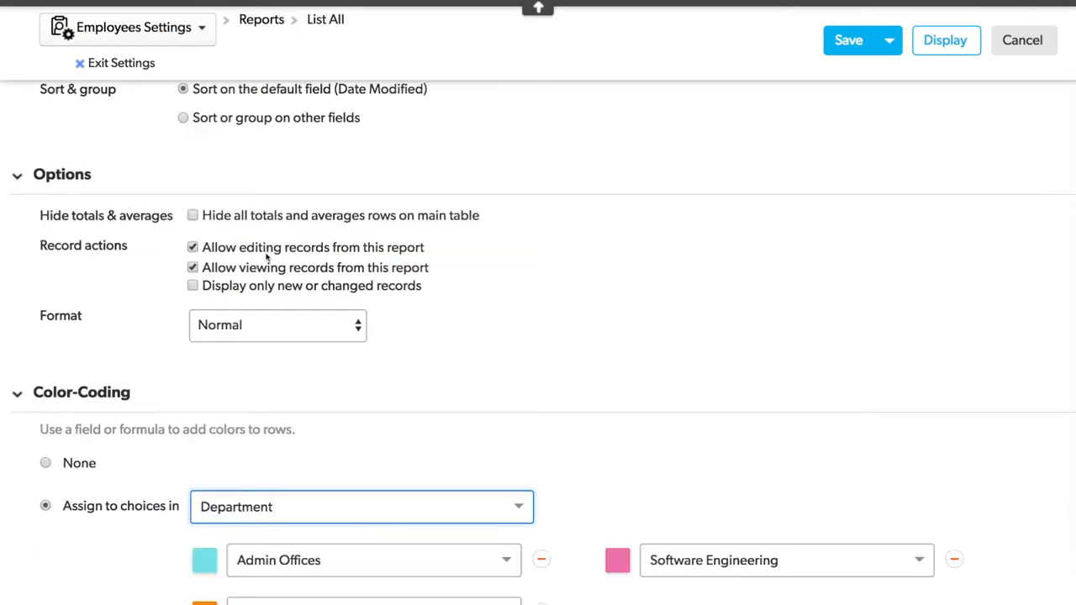
{"action": "scroll", "coordinate": [474, 276], "scroll_direction": "down", "scroll_amount": 3}
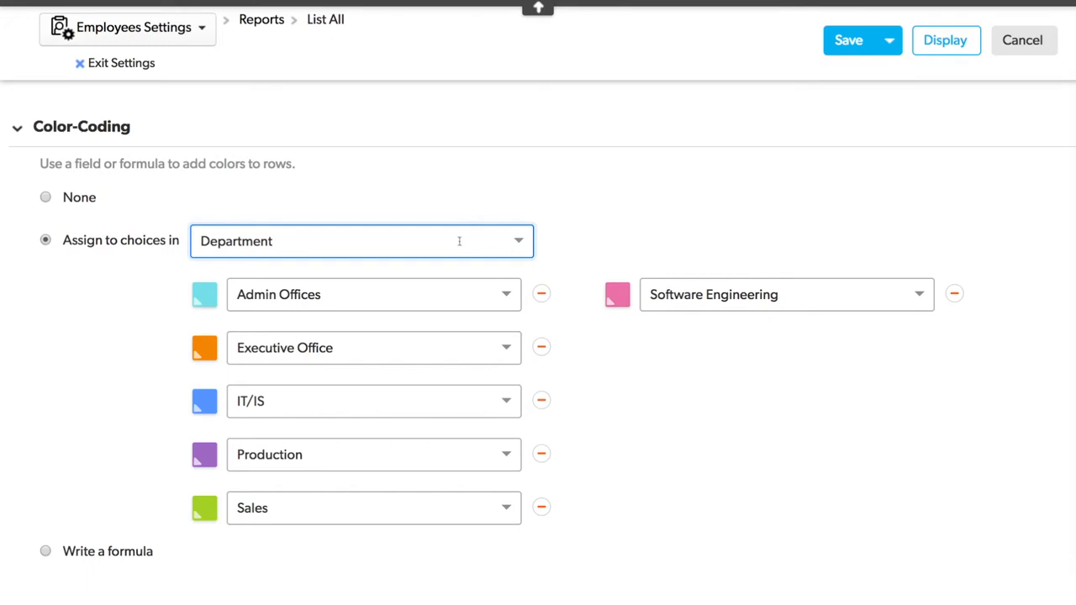
Switch the color-coding field to Employee Source and look through the choices available for the Billboard color entry.
{"action": "left_click", "coordinate": [459, 240]}
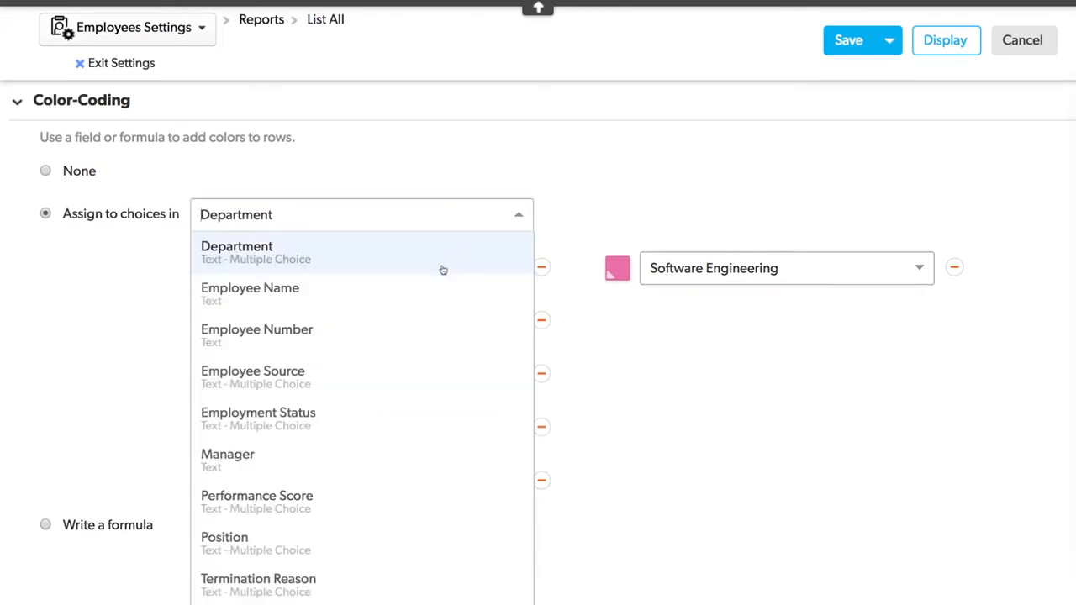
{"action": "left_click", "coordinate": [413, 379]}
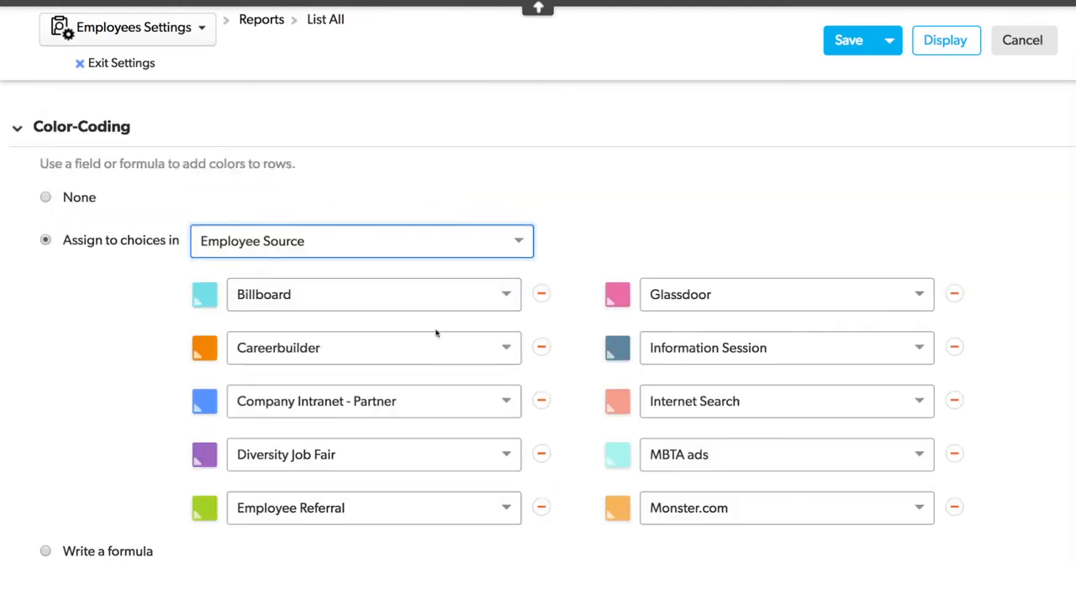
{"action": "left_click", "coordinate": [465, 296]}
{"action": "scroll", "coordinate": [466, 297], "scroll_direction": "down", "scroll_amount": 5}
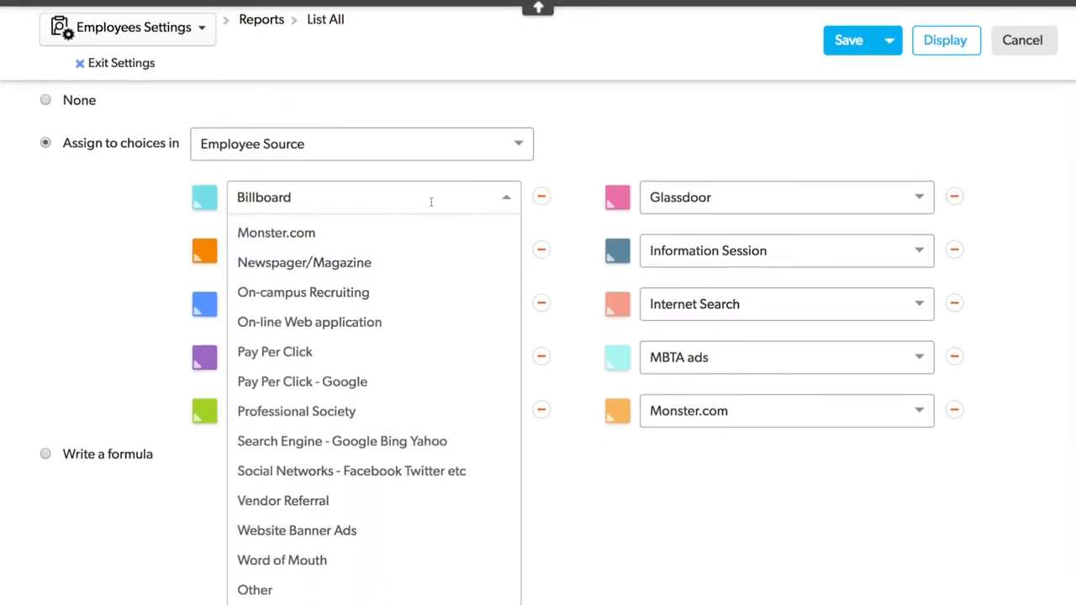
{"action": "left_click", "coordinate": [575, 194]}
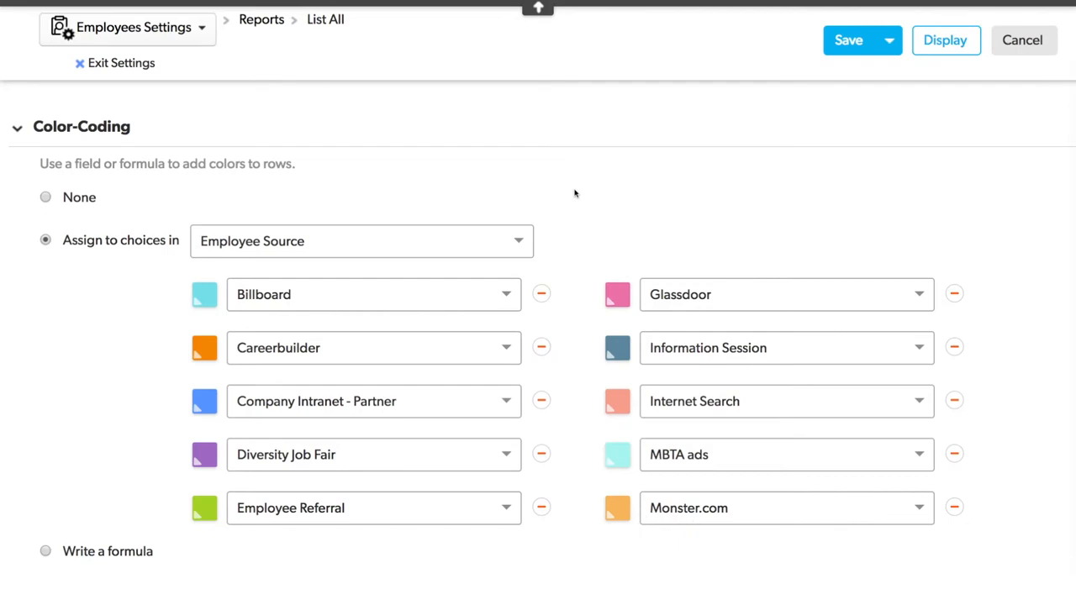
Set the color-coding to use the Employment Status choices.
{"action": "left_click", "coordinate": [440, 237]}
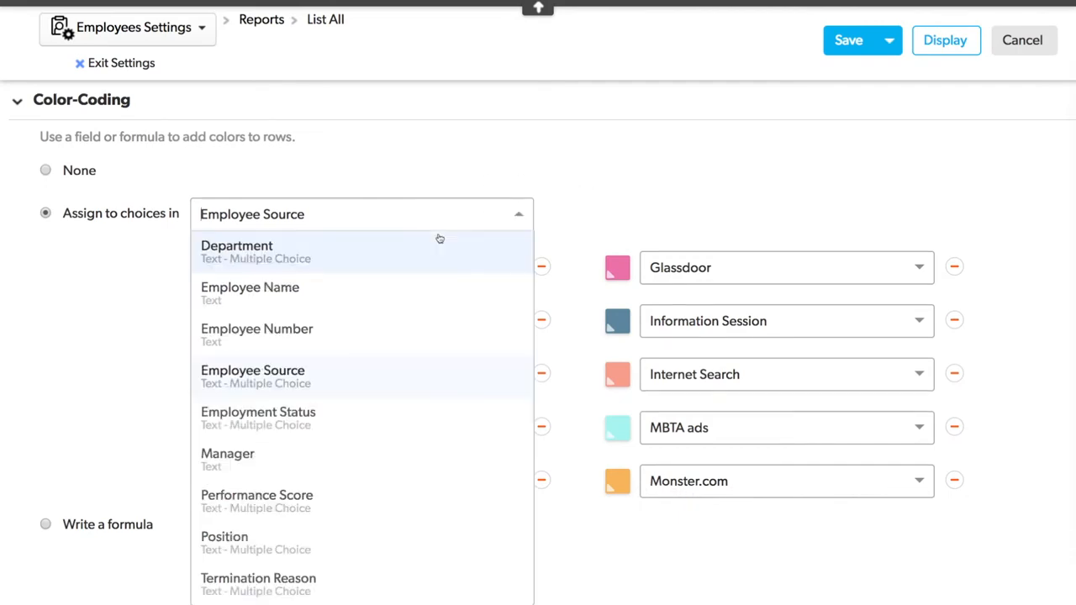
{"action": "left_click", "coordinate": [373, 428]}
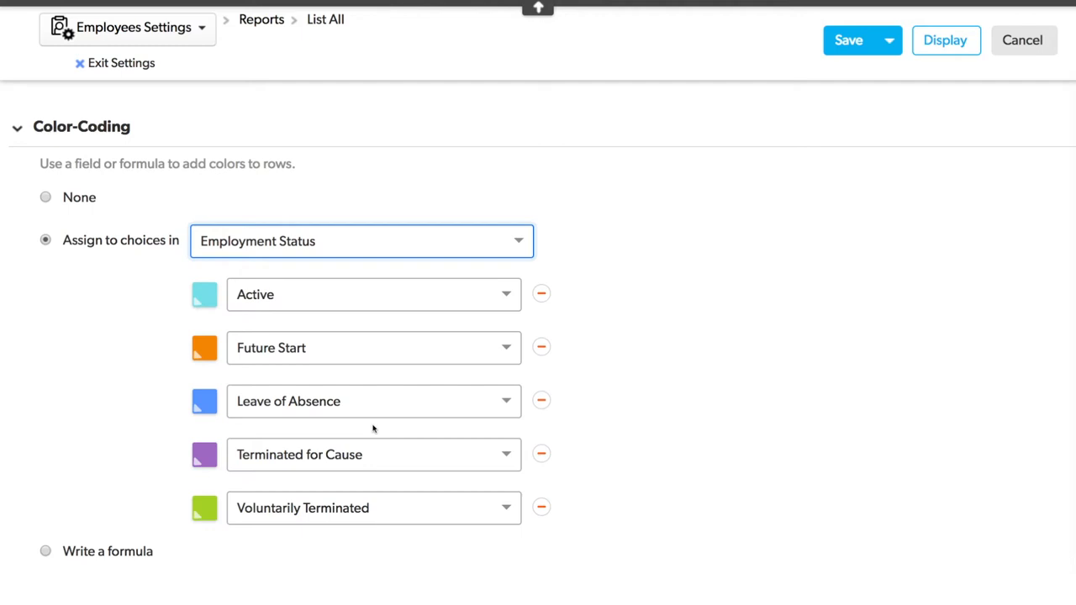
Try custom colors for the Active status: #505050, #000000 and #ffffff.
{"action": "left_click", "coordinate": [209, 297]}
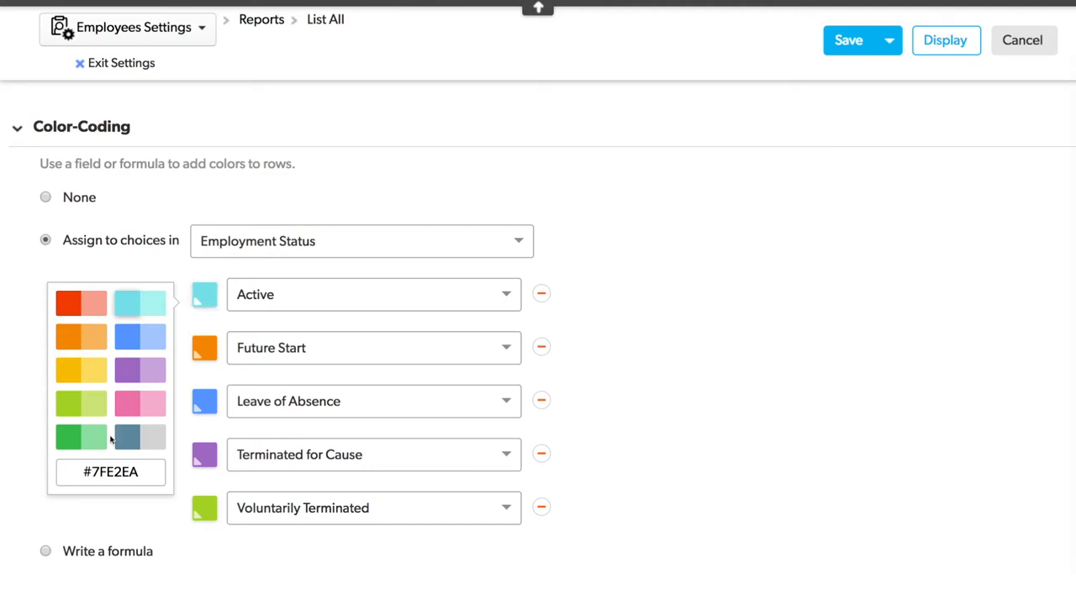
{"action": "left_click_drag", "start_coordinate": [87, 471], "coordinate": [152, 471]}
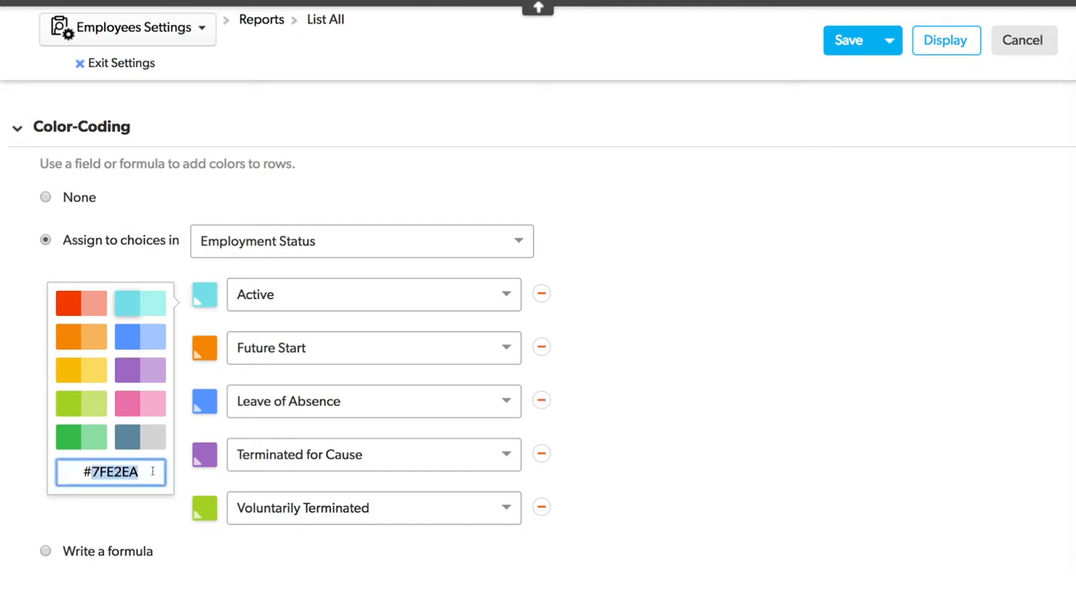
{"action": "type", "text": "505050"}
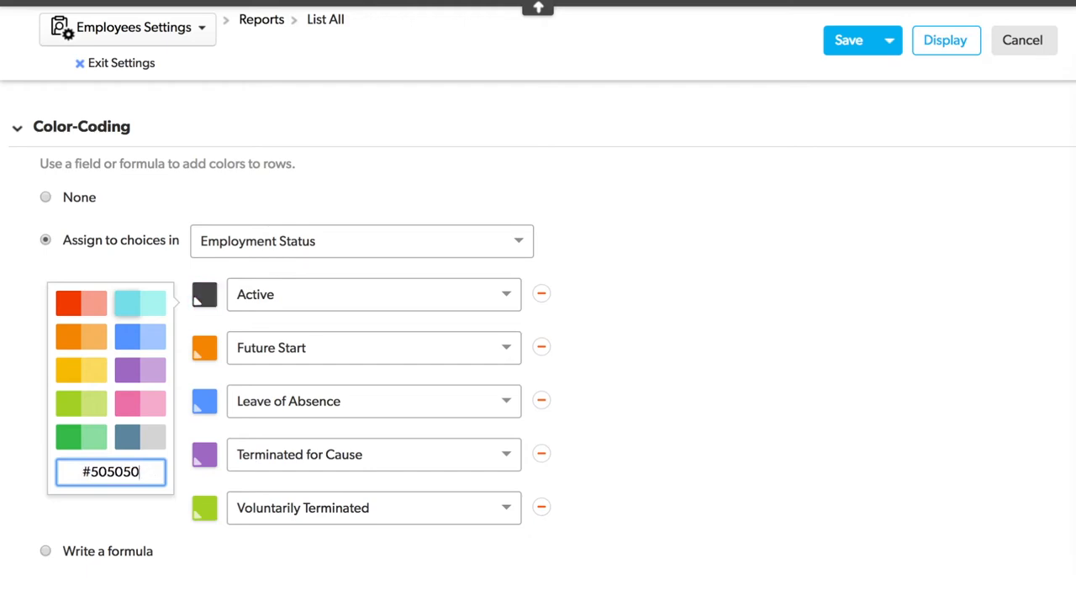
{"action": "left_click_drag", "start_coordinate": [90, 472], "coordinate": [186, 479]}
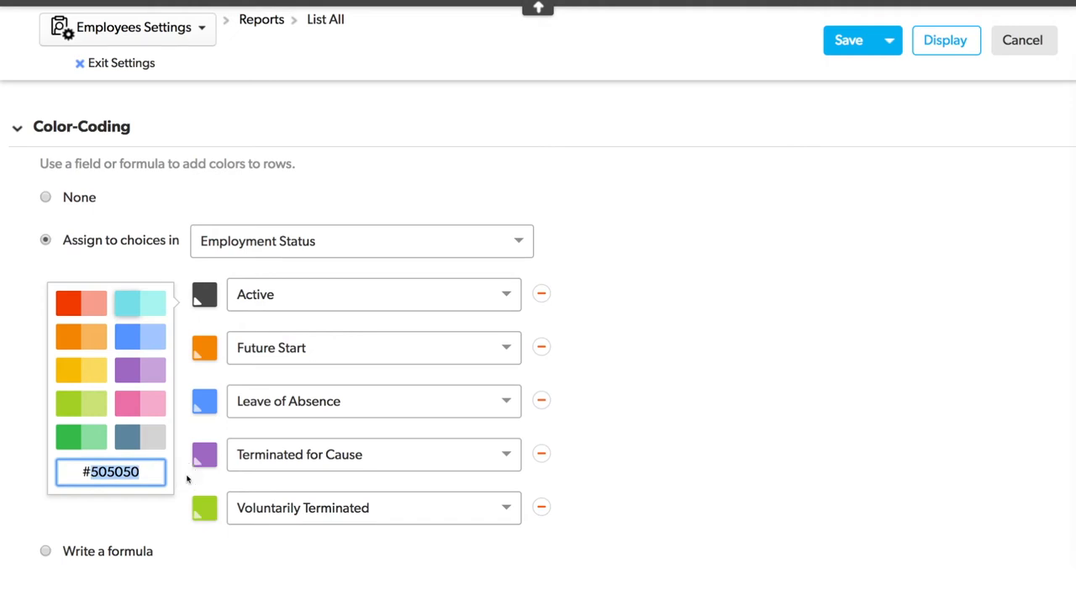
{"action": "type", "text": "000000"}
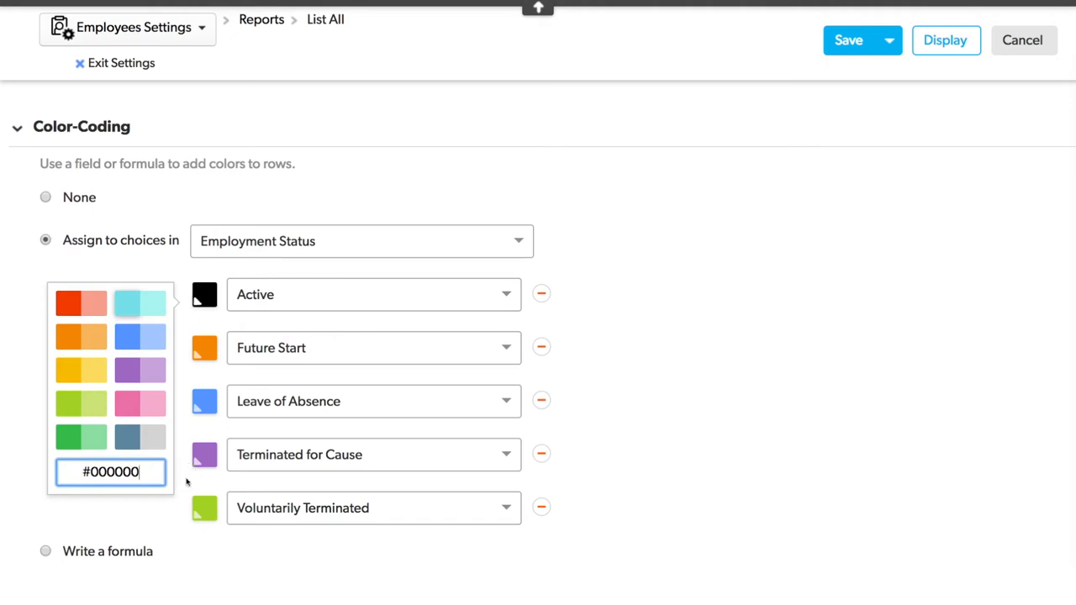
{"action": "left_click_drag", "start_coordinate": [90, 476], "coordinate": [178, 472]}
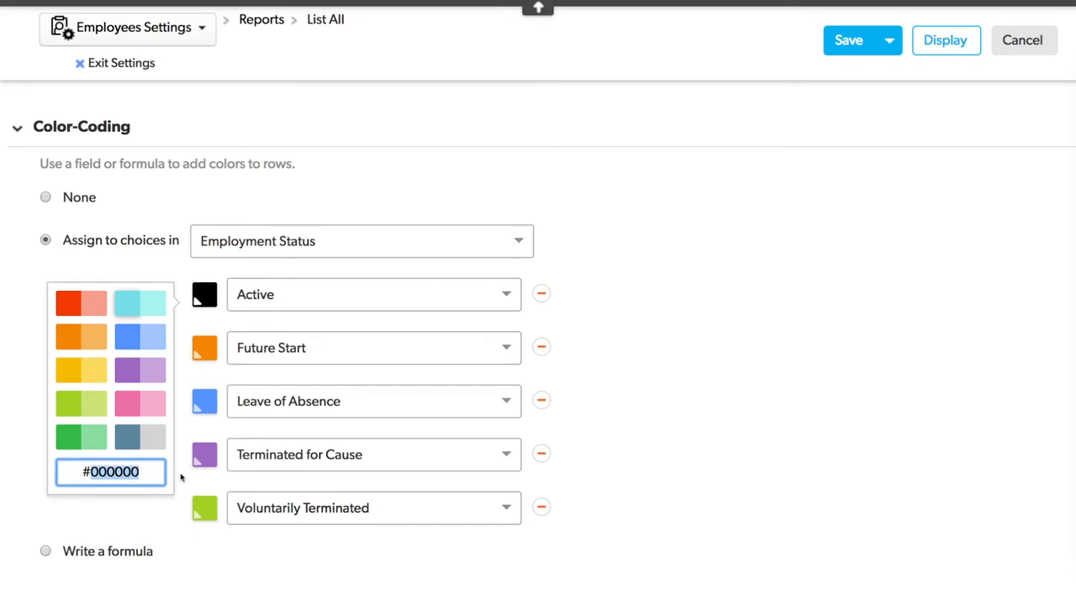
{"action": "type", "text": "ffffff"}
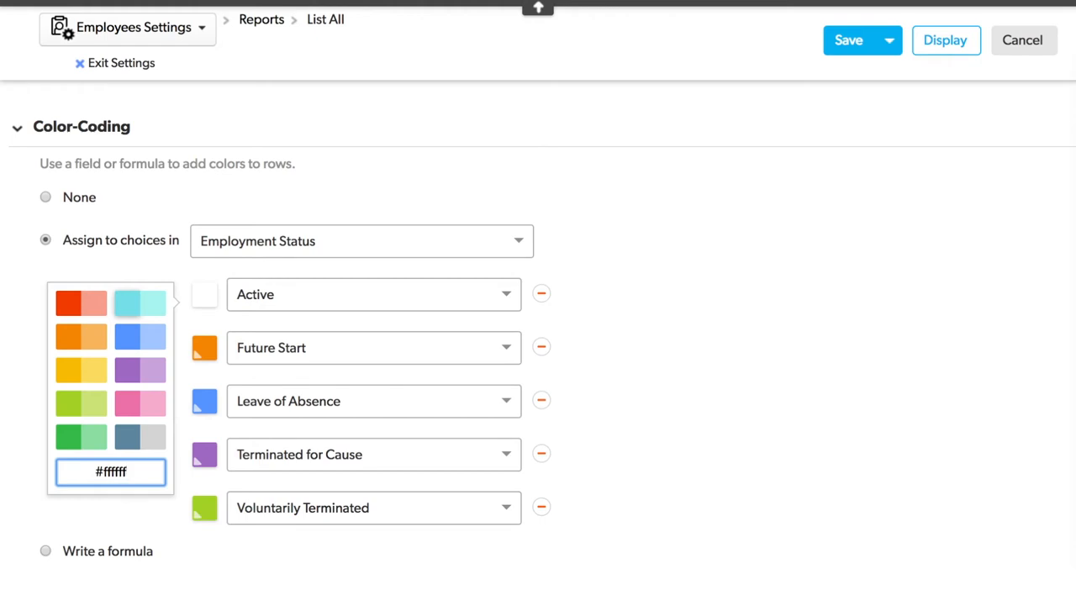
{"action": "left_click", "coordinate": [652, 268]}
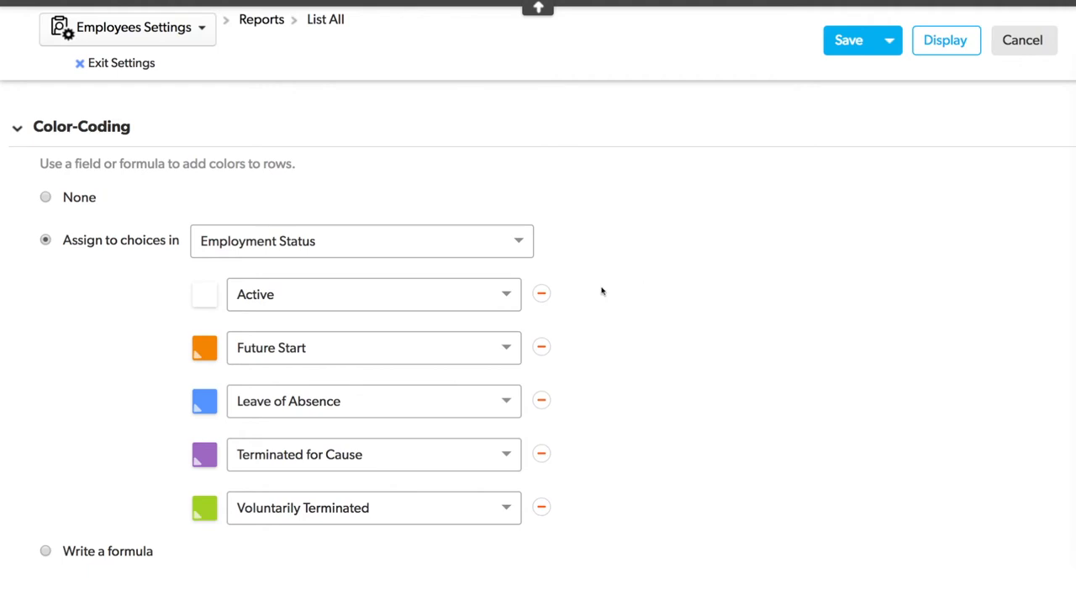
Remove the Active color entry, and color Future Start light yellow and Leave of Absence orange.
{"action": "left_click", "coordinate": [543, 295]}
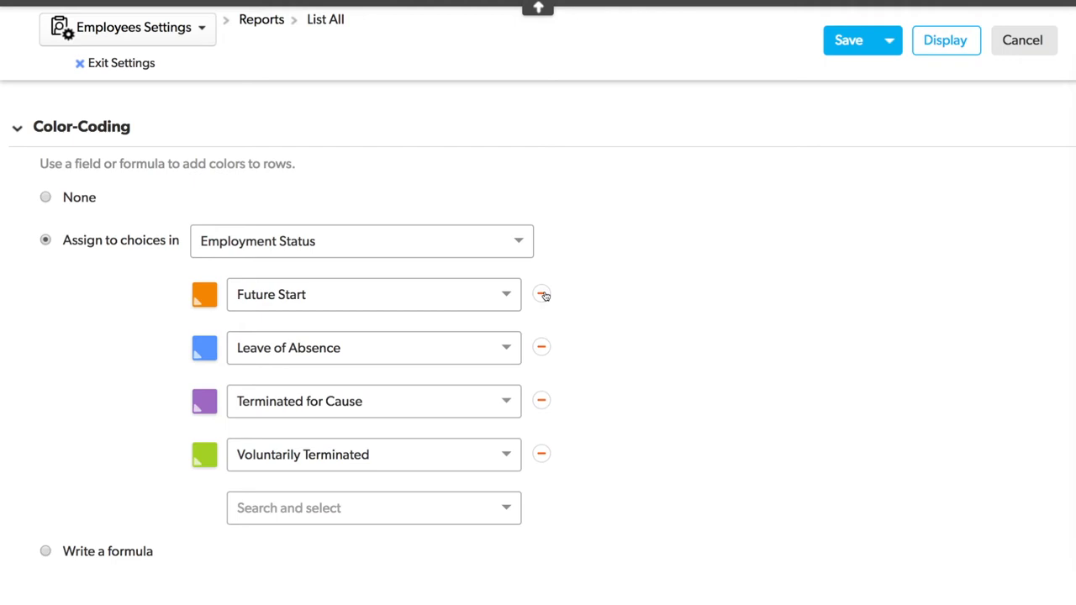
{"action": "left_click", "coordinate": [209, 296]}
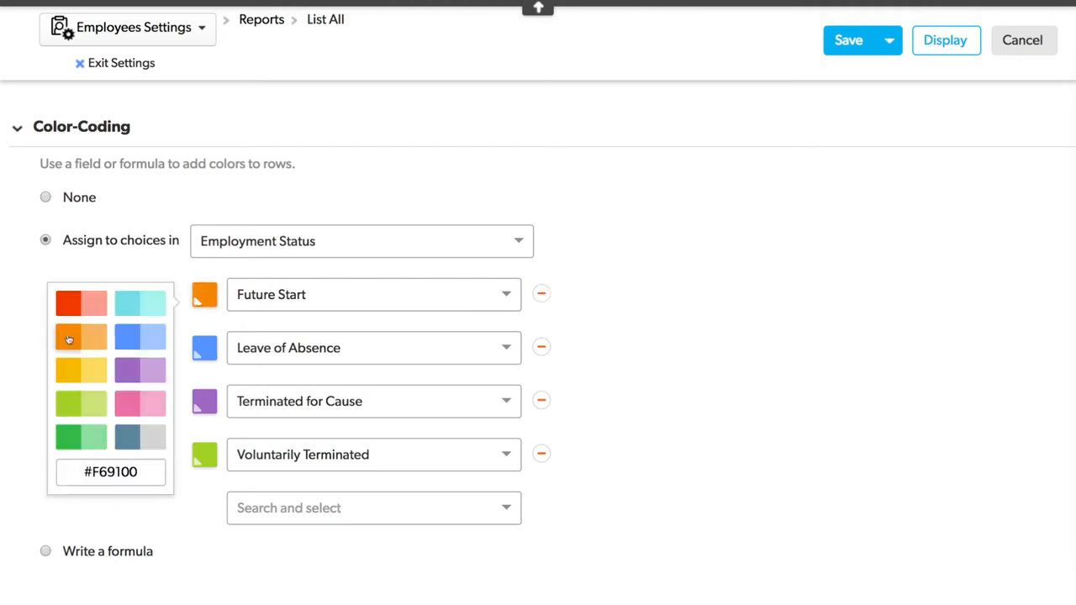
{"action": "left_click", "coordinate": [92, 371]}
{"action": "left_click", "coordinate": [204, 351]}
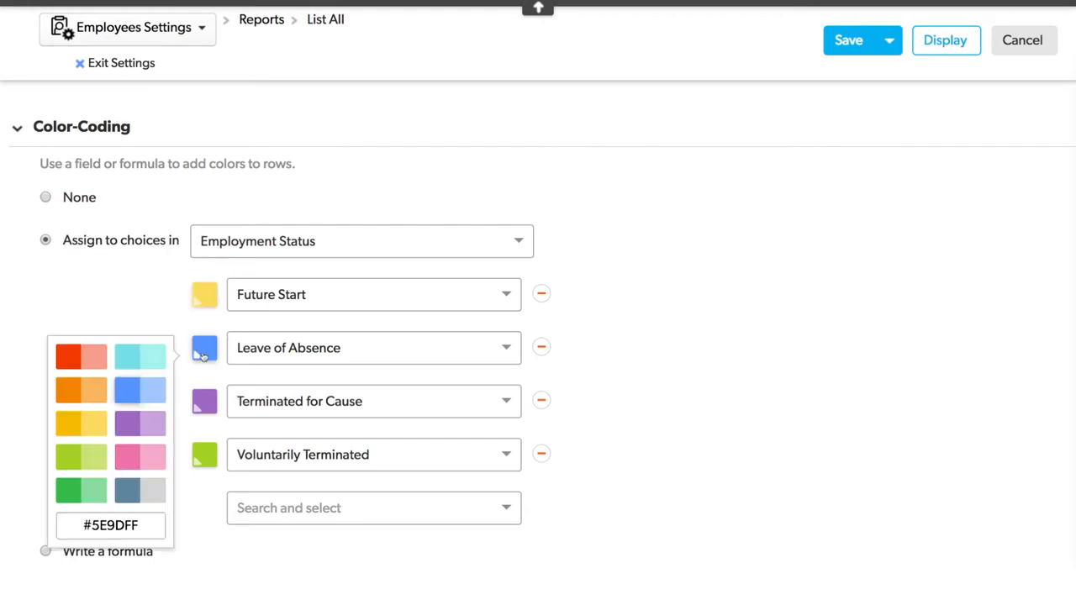
{"action": "left_click", "coordinate": [71, 388]}
Color Terminated for Cause slate blue and Voluntarily Terminated light gray, and save the report.
{"action": "left_click", "coordinate": [196, 403]}
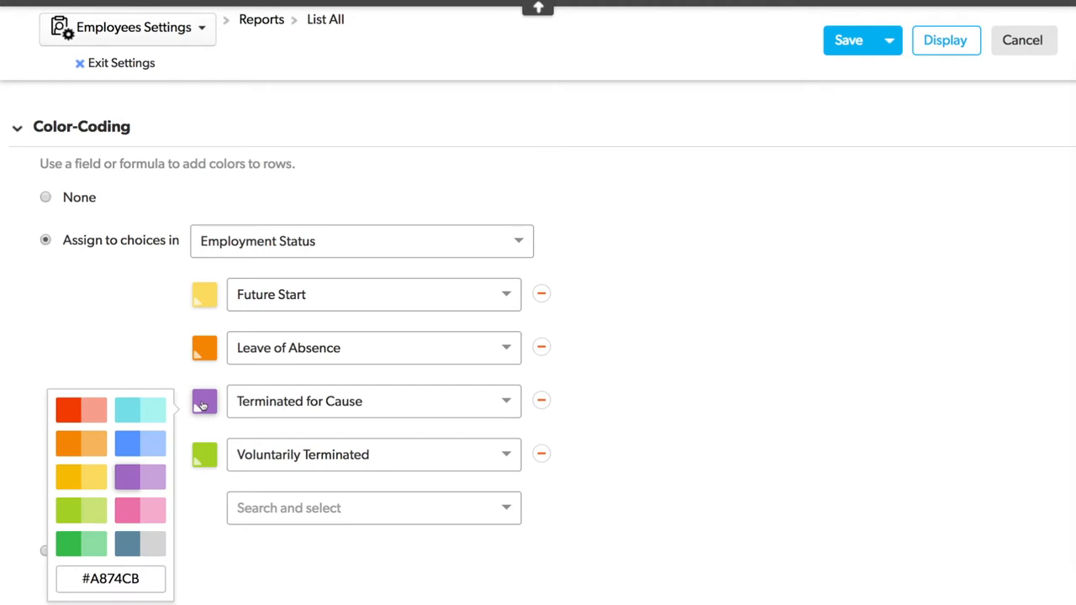
{"action": "left_click", "coordinate": [128, 548]}
{"action": "left_click", "coordinate": [206, 452]}
{"action": "left_click", "coordinate": [151, 547]}
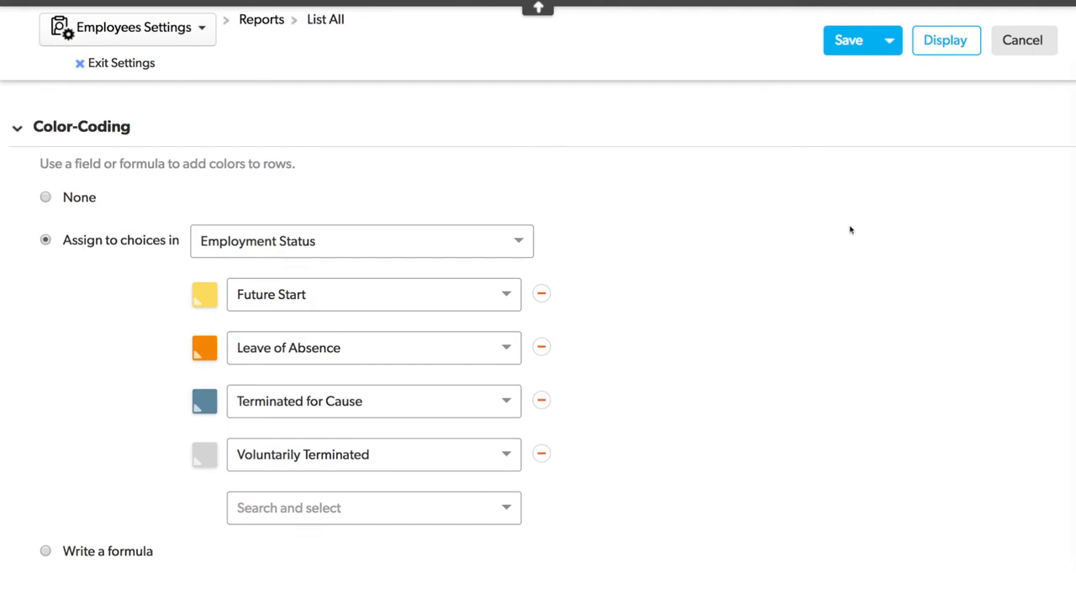
{"action": "left_click", "coordinate": [847, 46]}
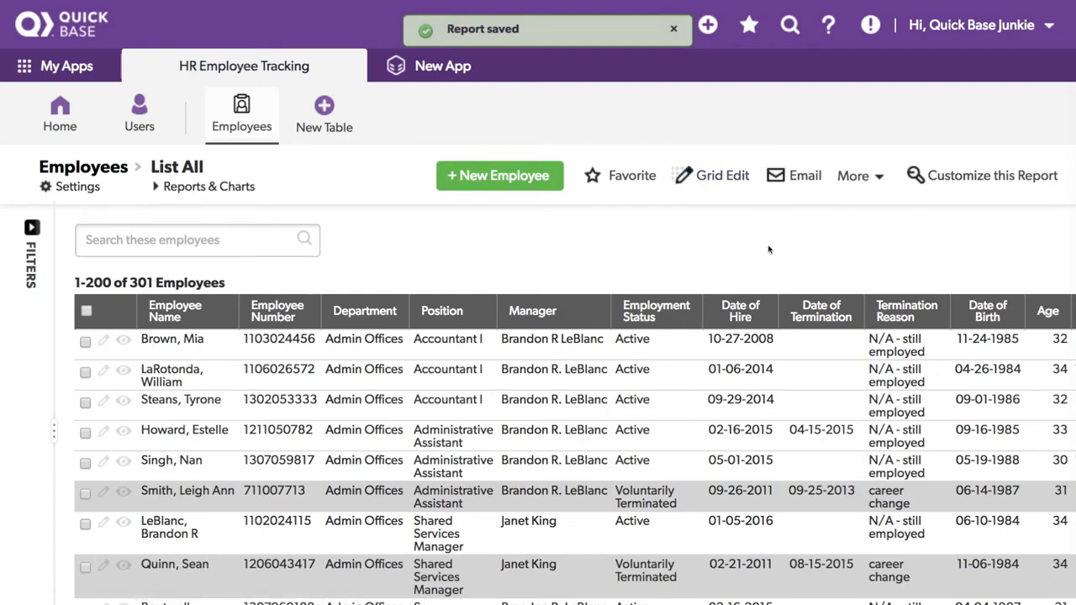
Examine how the rows of the List All report are colored by employment status.
{"action": "scroll", "coordinate": [768, 250], "scroll_direction": "down", "scroll_amount": 4}
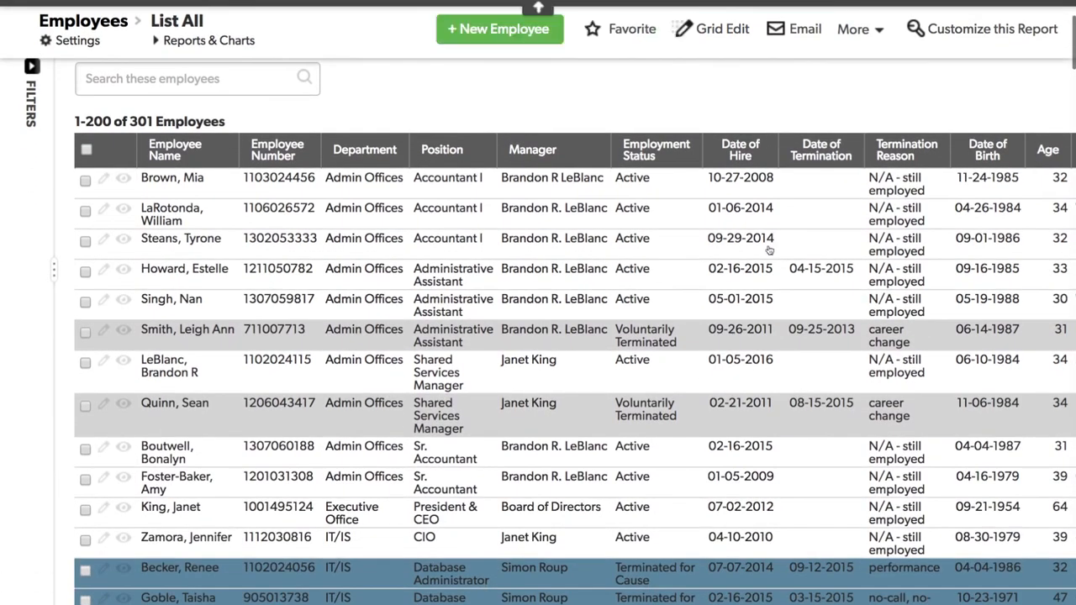
{"action": "scroll", "coordinate": [768, 250], "scroll_direction": "down", "scroll_amount": 1}
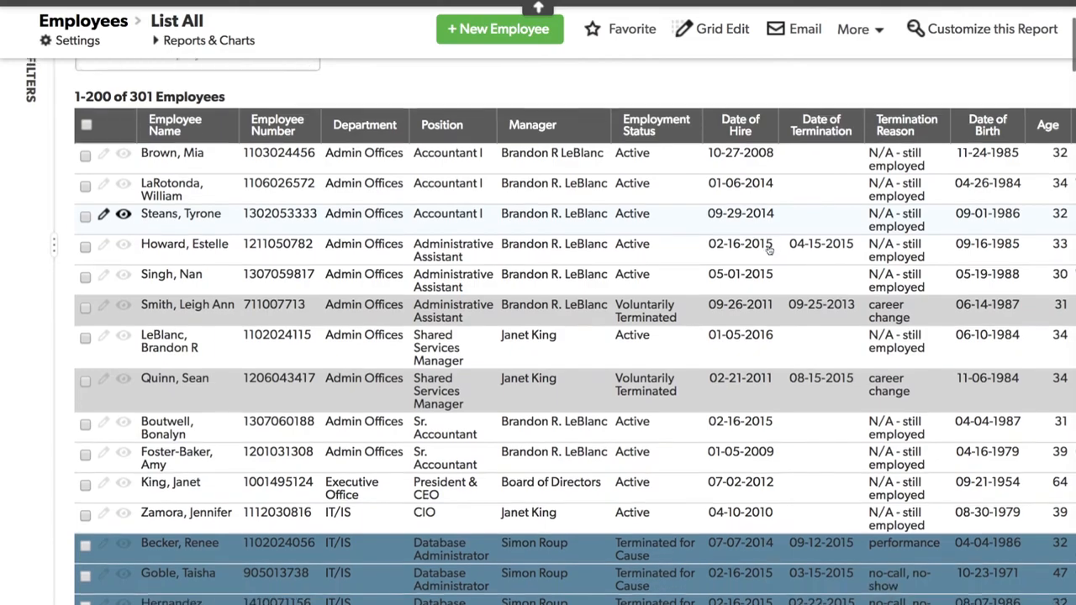
{"action": "scroll", "coordinate": [768, 250], "scroll_direction": "down", "scroll_amount": 3}
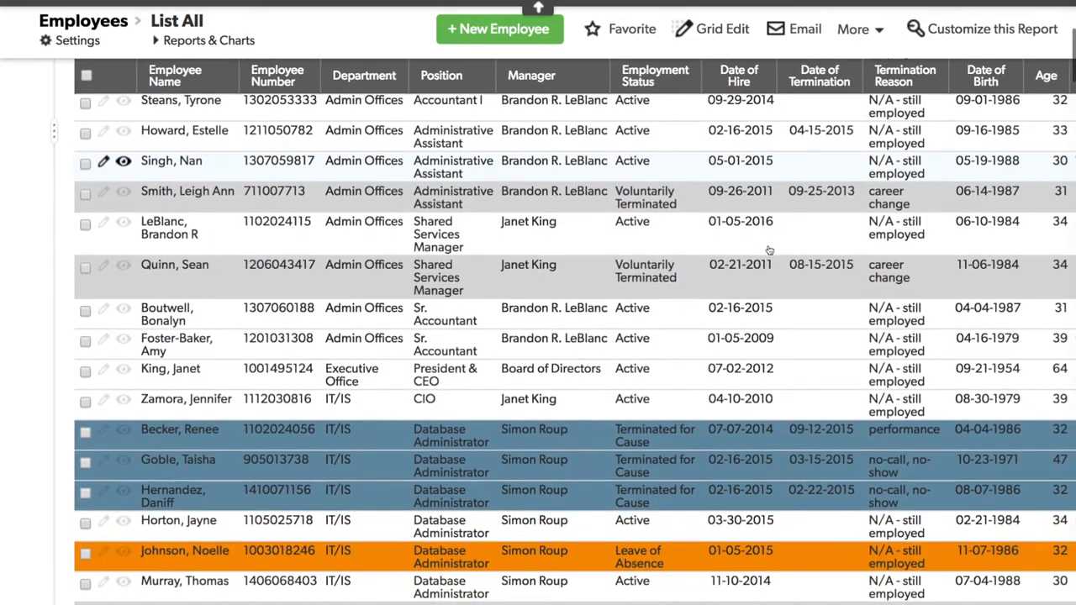
{"action": "scroll", "coordinate": [769, 249], "scroll_direction": "down", "scroll_amount": 5}
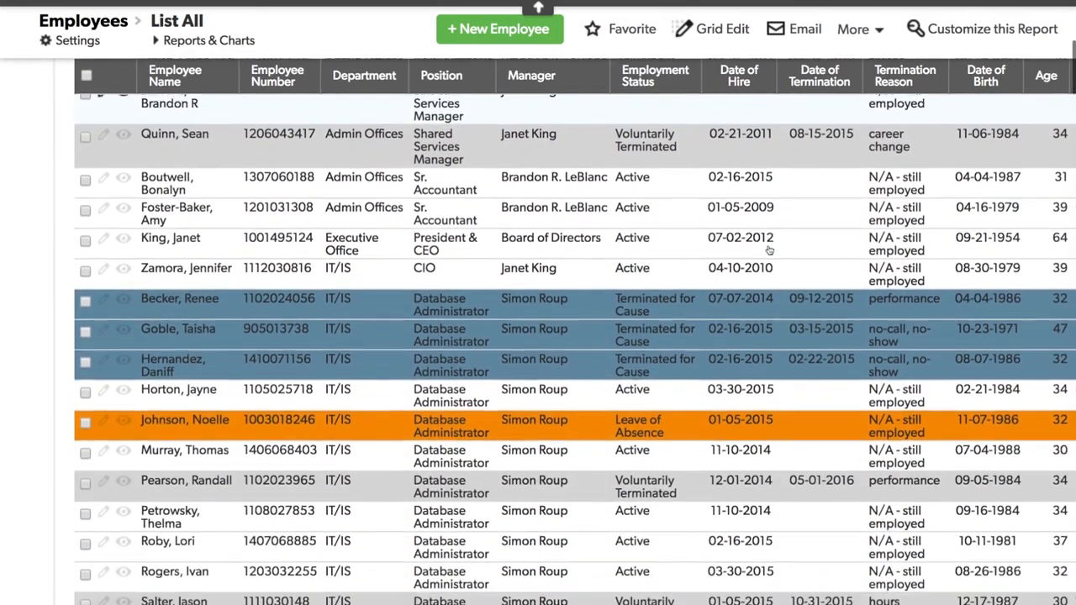
{"action": "scroll", "coordinate": [768, 250], "scroll_direction": "down", "scroll_amount": 9}
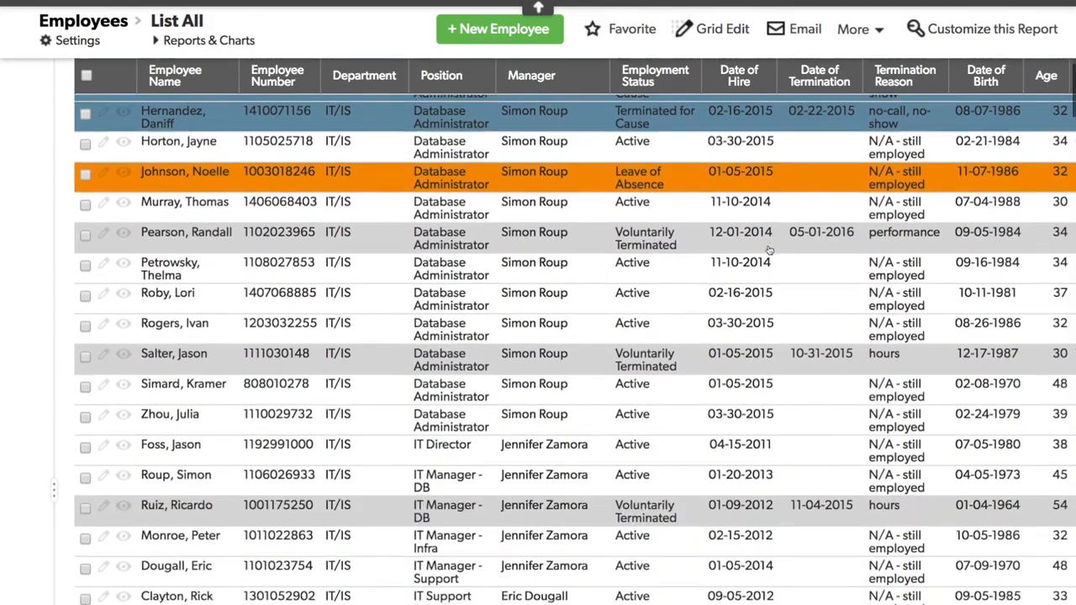
{"action": "scroll", "coordinate": [768, 250], "scroll_direction": "down", "scroll_amount": 8}
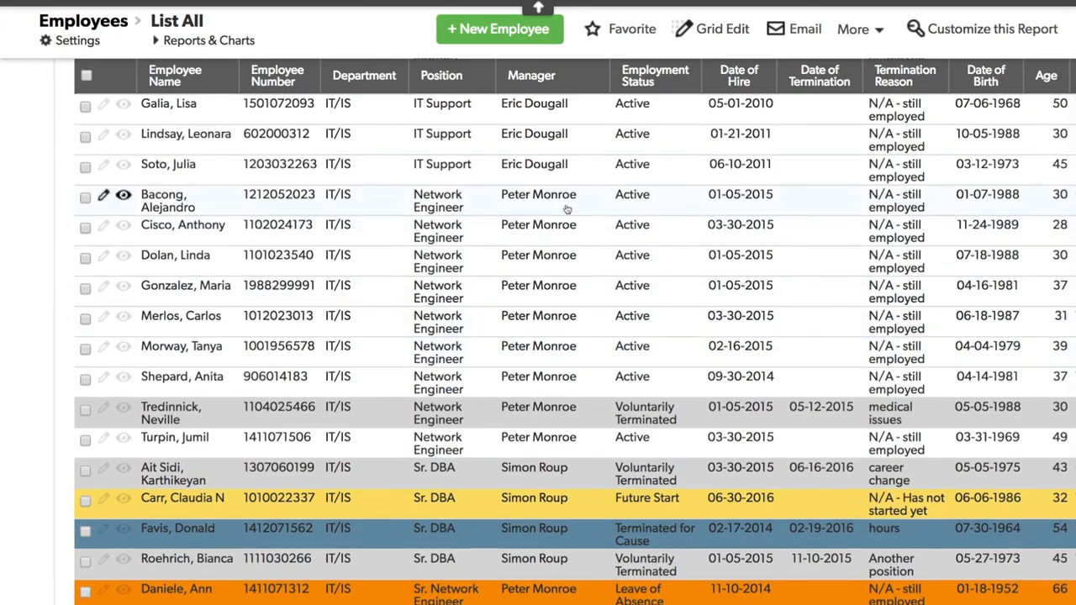
Go to the Employees table home page and open its home page settings.
{"action": "scroll", "coordinate": [569, 211], "scroll_direction": "up", "scroll_amount": 10}
{"action": "left_click", "coordinate": [255, 116]}
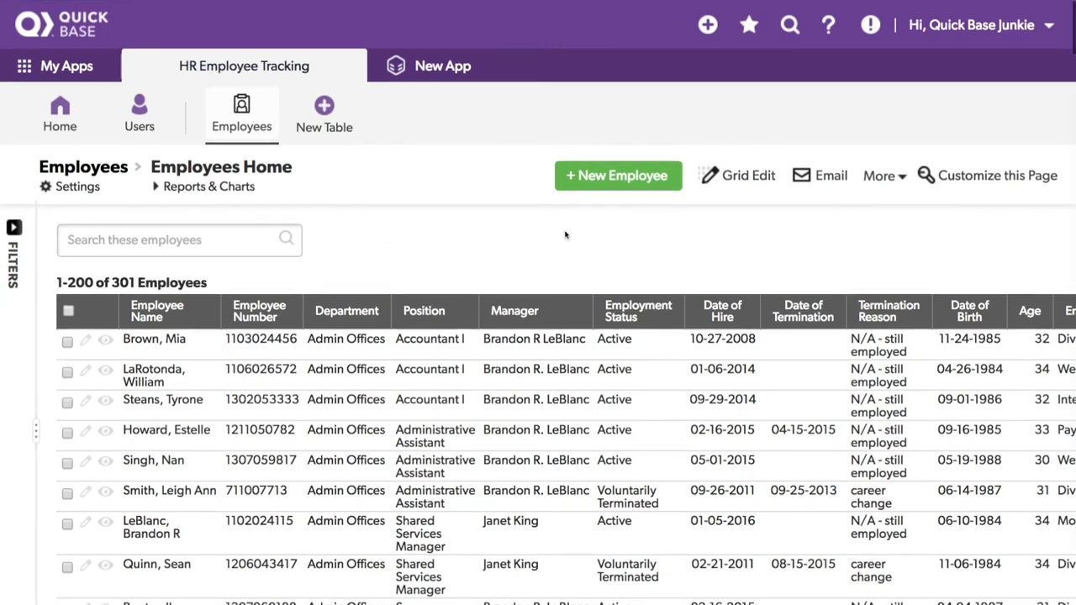
{"action": "left_click", "coordinate": [1017, 181]}
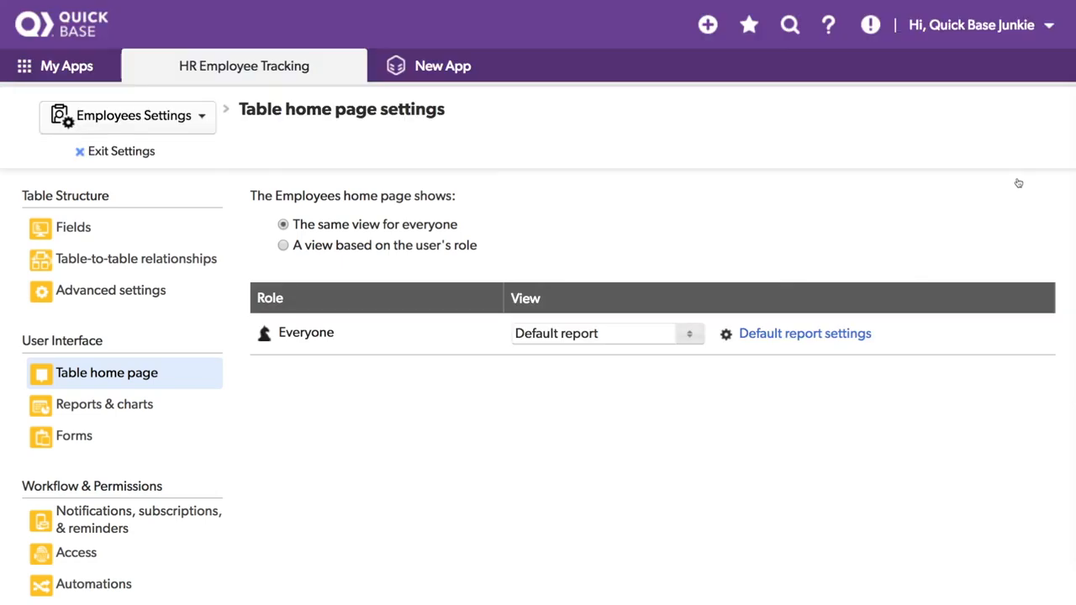